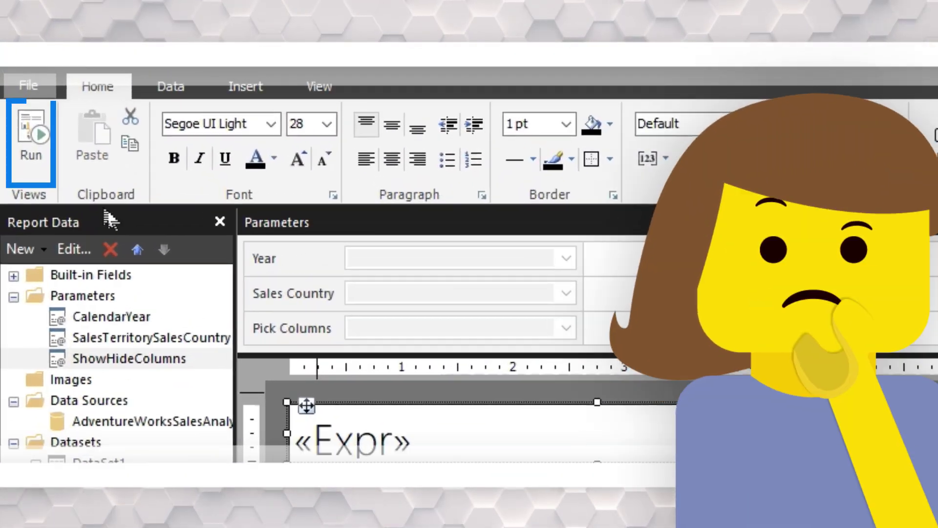
# Step: In the preview, tick every Pick Columns option except Year
pyautogui.click(14, 98)
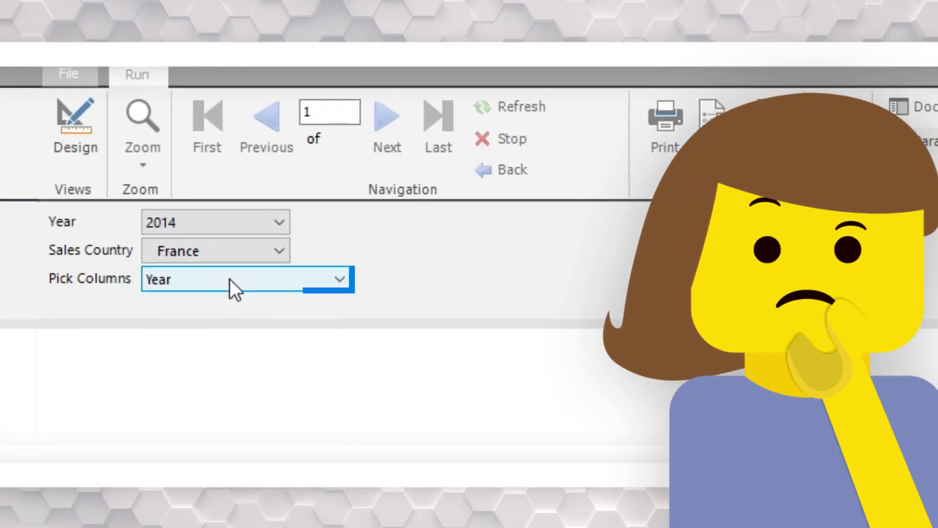
pyautogui.click(230, 281)
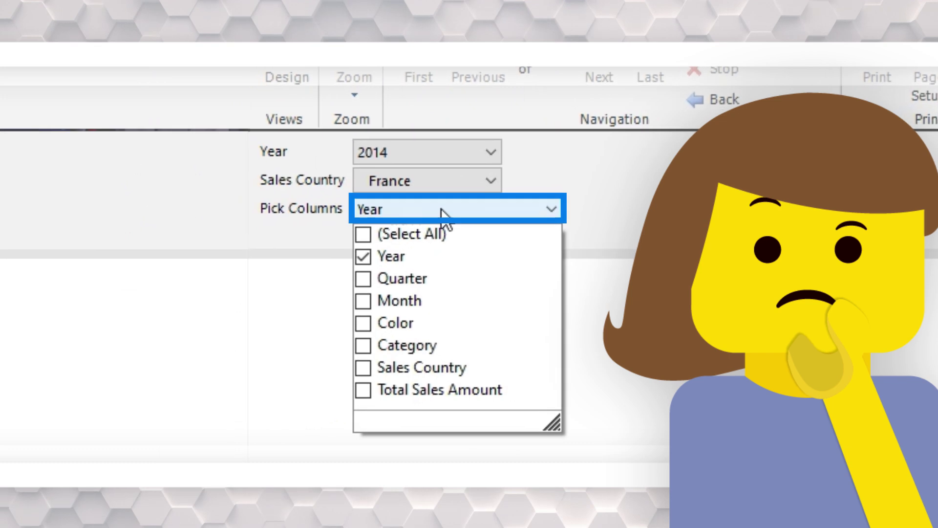
pyautogui.click(418, 234)
pyautogui.click(400, 258)
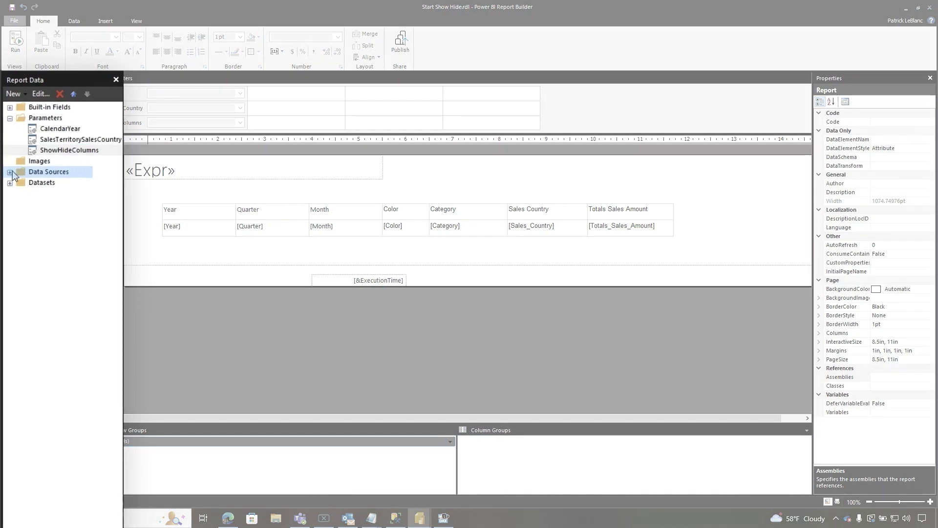
# Step: Expand the data sources and DataSet1 fields, and review the title expression without changing it
pyautogui.click(8, 153)
pyautogui.click(8, 171)
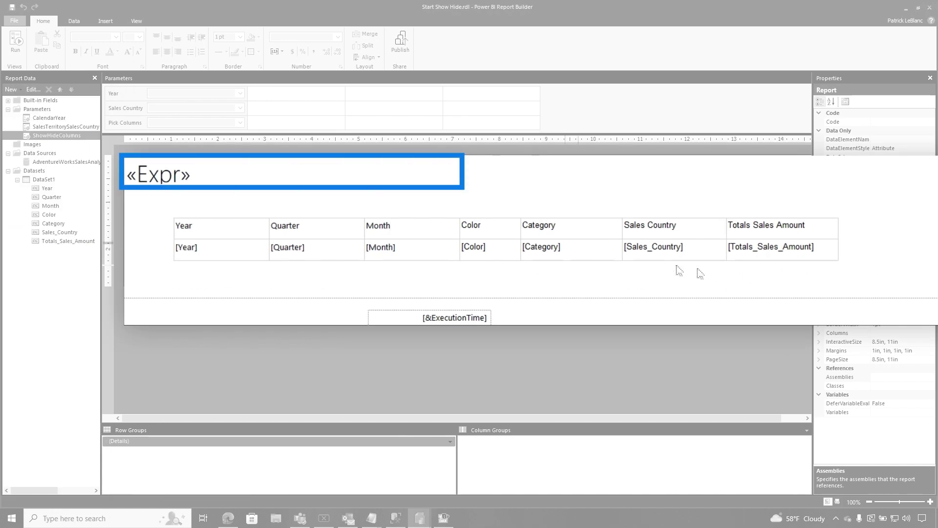
pyautogui.rightClick(202, 187)
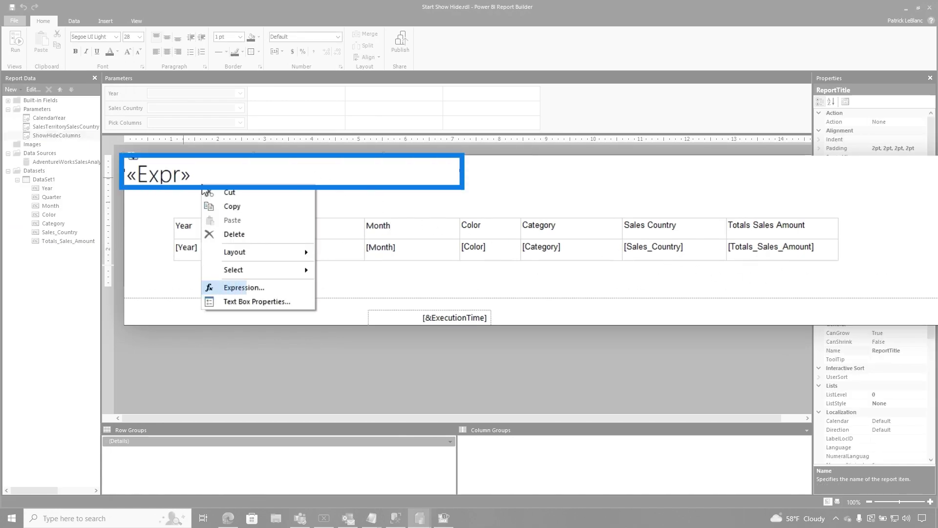
pyautogui.click(251, 287)
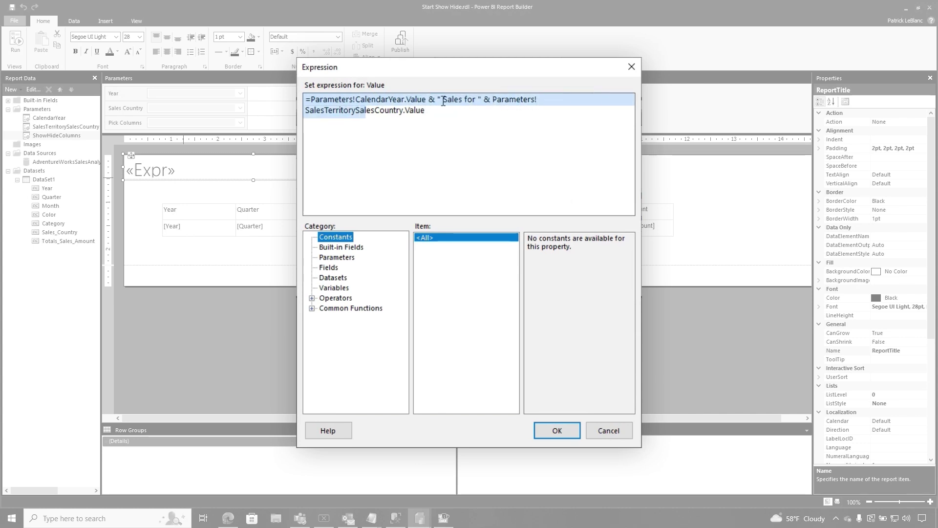
pyautogui.click(557, 430)
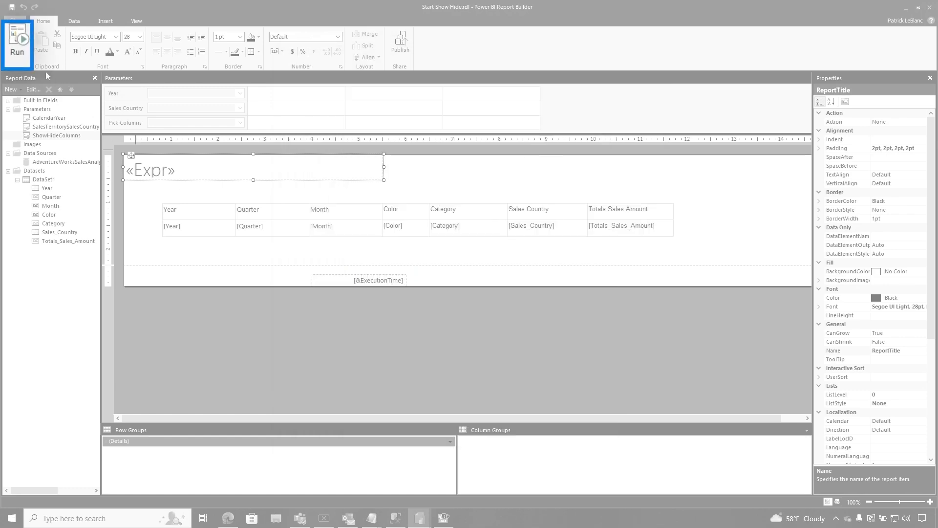
# Step: Run the report with Year set to 2014 and Sales Country set to France
pyautogui.click(16, 54)
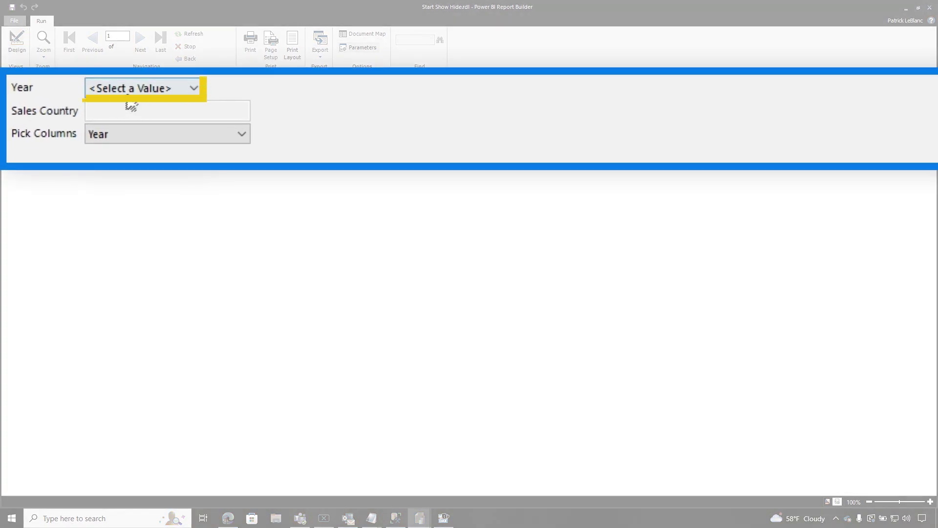
pyautogui.click(131, 89)
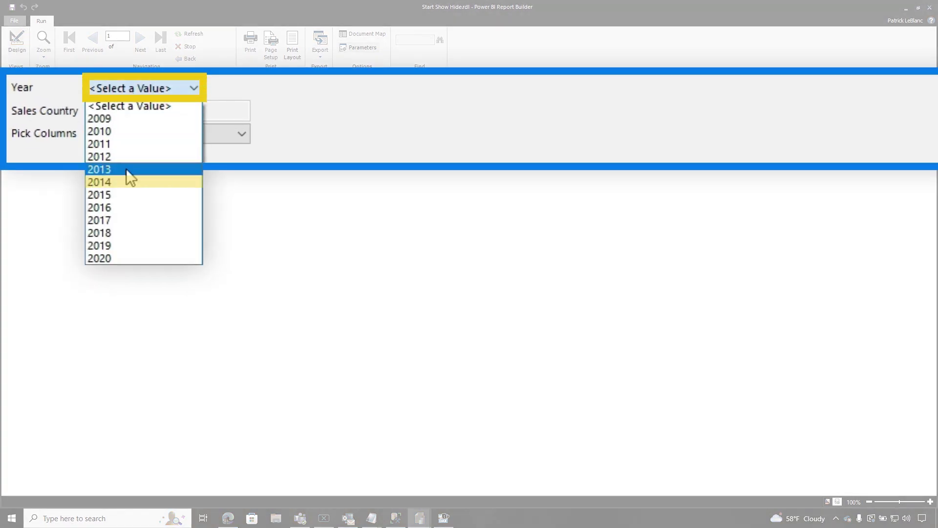
pyautogui.click(127, 185)
pyautogui.click(137, 114)
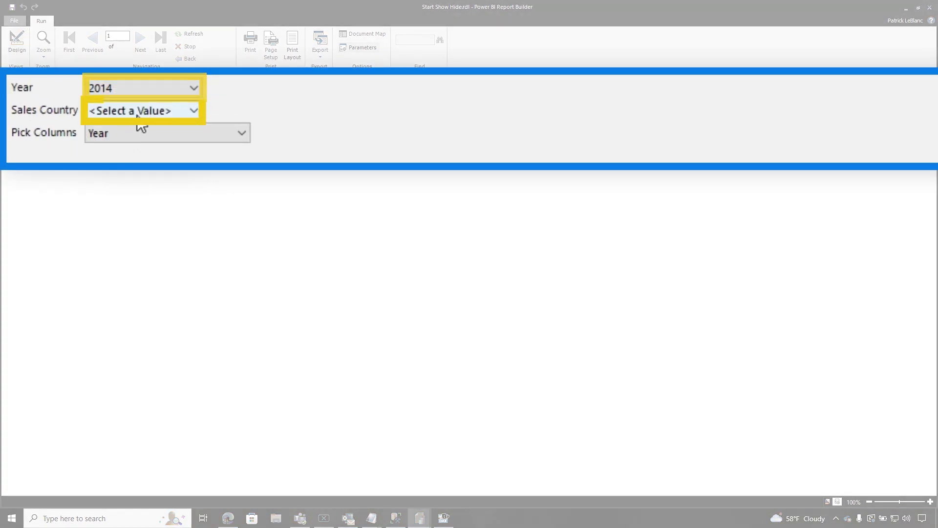
pyautogui.click(138, 167)
# Step: Pick all columns except Year and Sales Country, and view the report
pyautogui.click(147, 133)
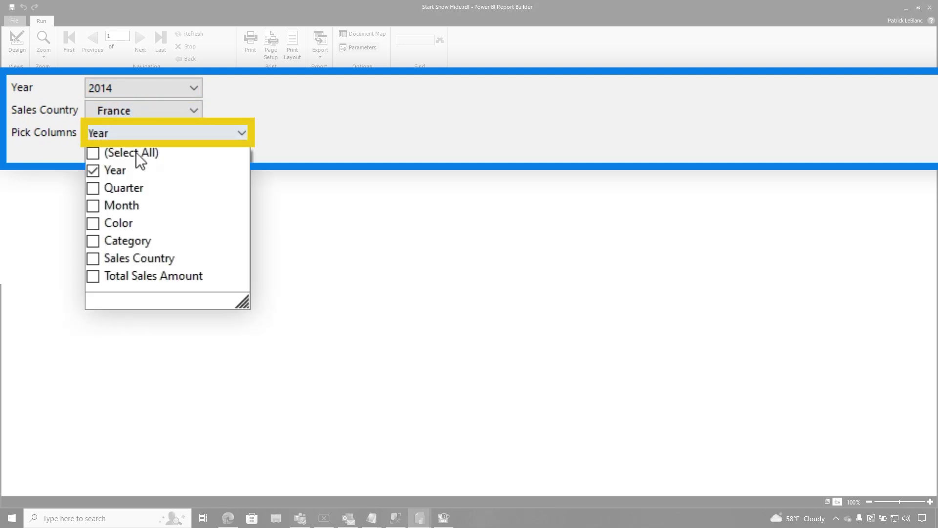
pyautogui.click(139, 153)
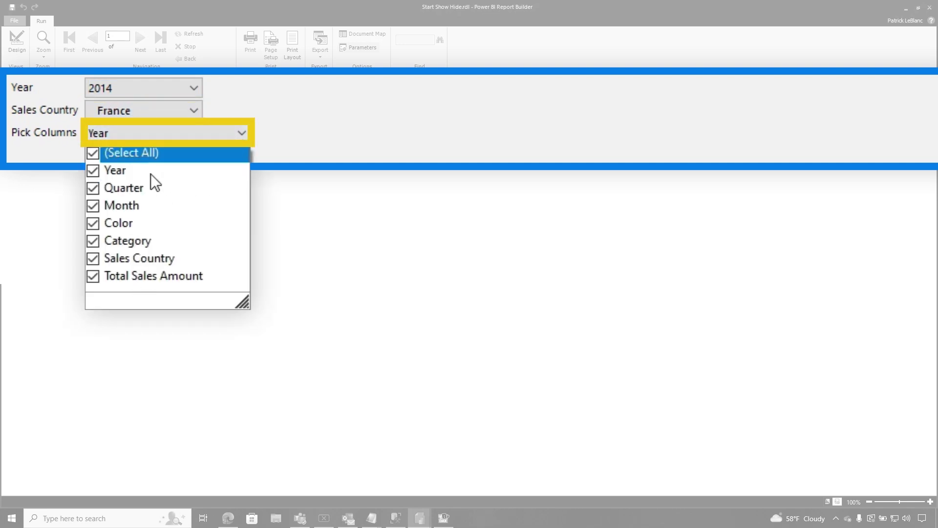
pyautogui.click(124, 171)
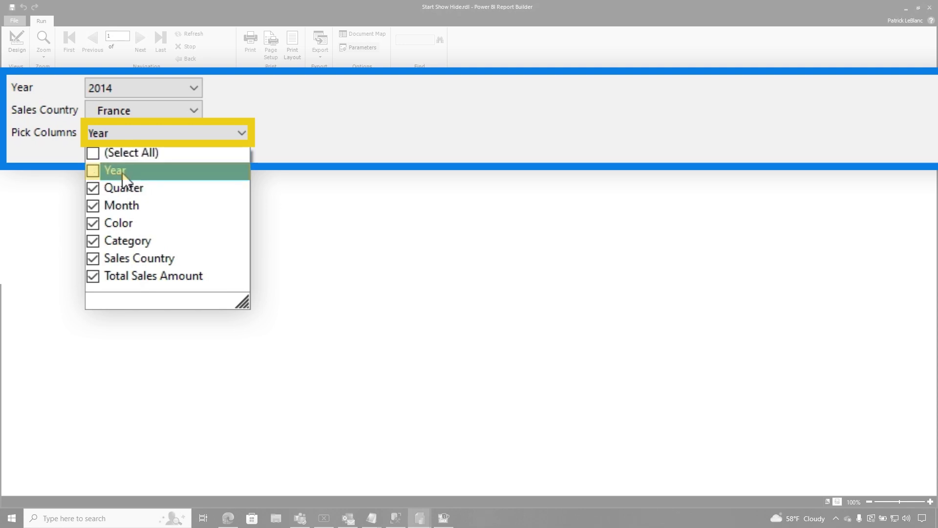
pyautogui.click(131, 261)
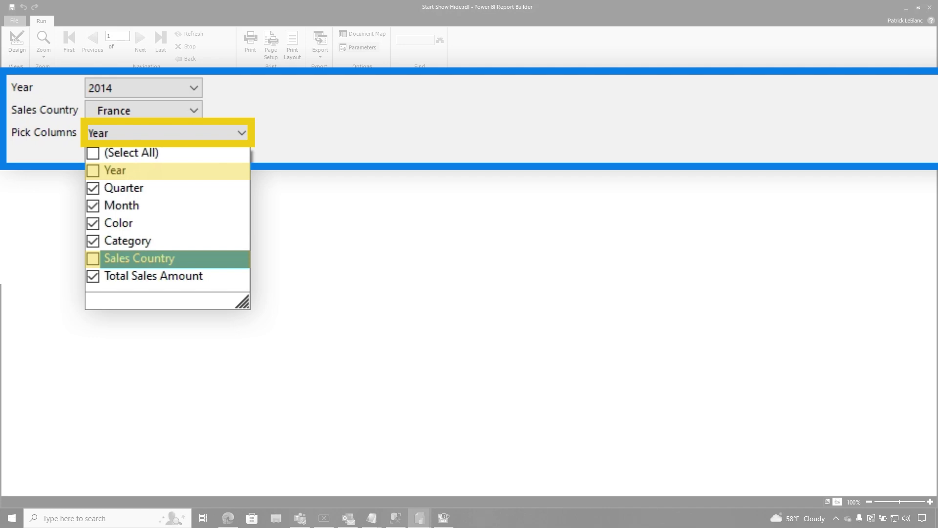
pyautogui.click(915, 79)
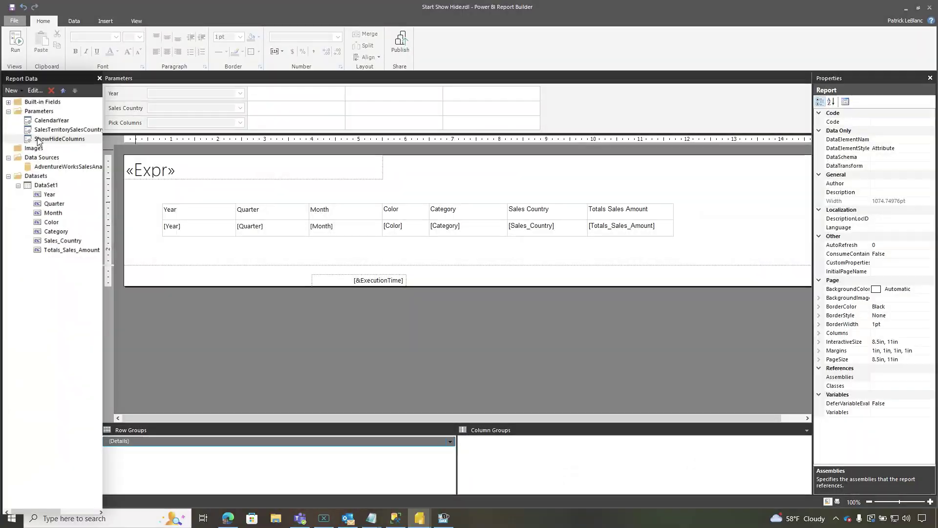
# Step: Inspect the ShowHideColumns parameter's specified values, Year through Total Sales Amount, then close the properties
pyautogui.rightClick(37, 111)
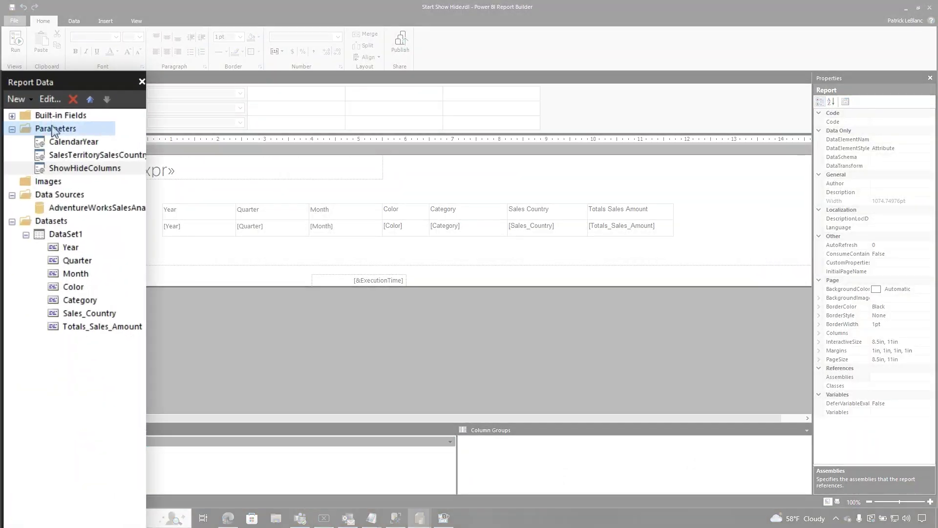
pyautogui.doubleClick(62, 171)
pyautogui.click(303, 135)
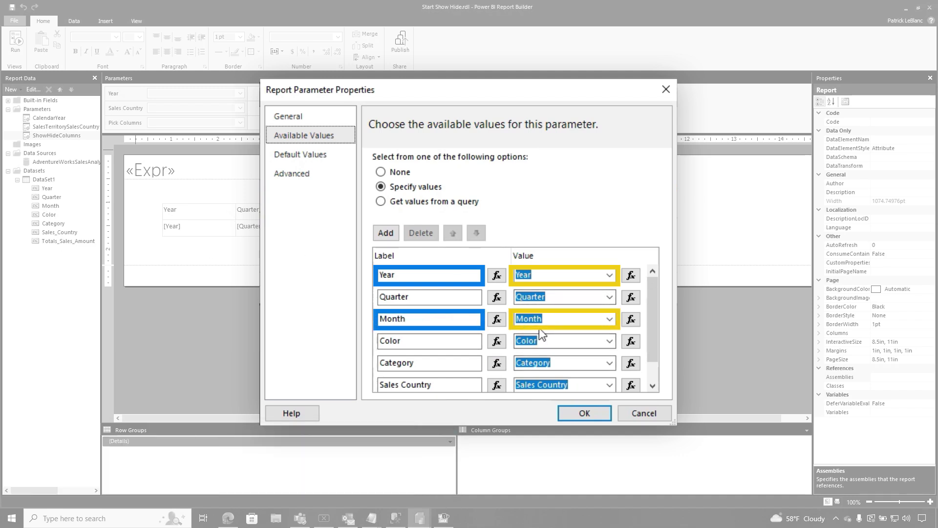
pyautogui.scroll(-1, 480, 298)
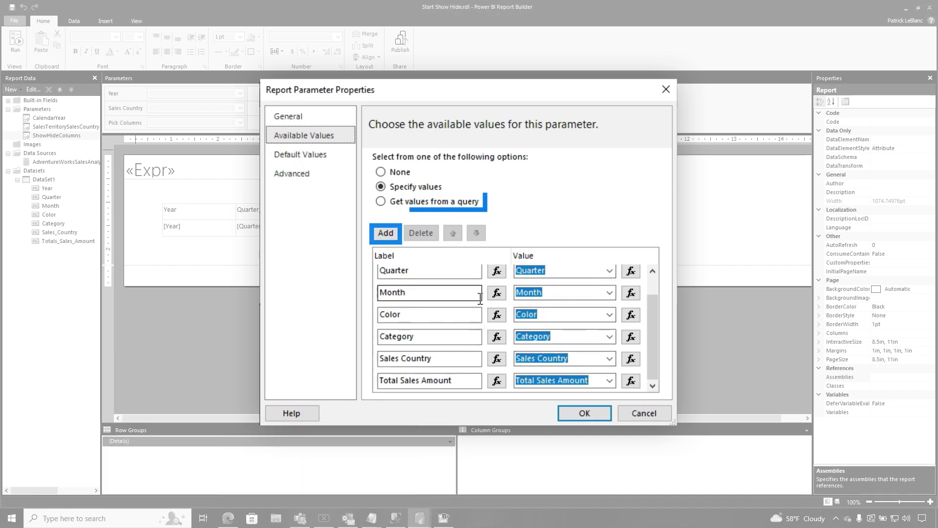
pyautogui.scroll(1, 480, 298)
pyautogui.click(584, 413)
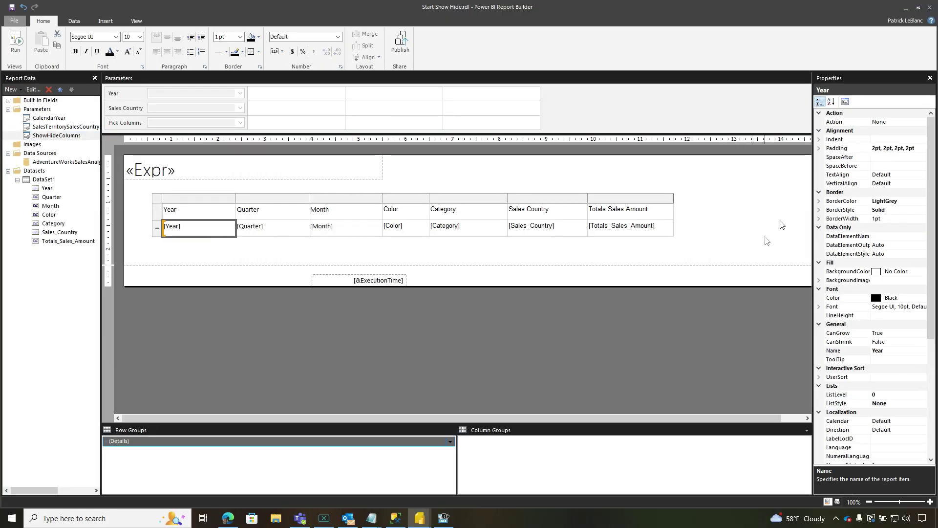
# Step: Select the whole Year column of the sales table from its column handle
pyautogui.scroll(-7, 928, 459)
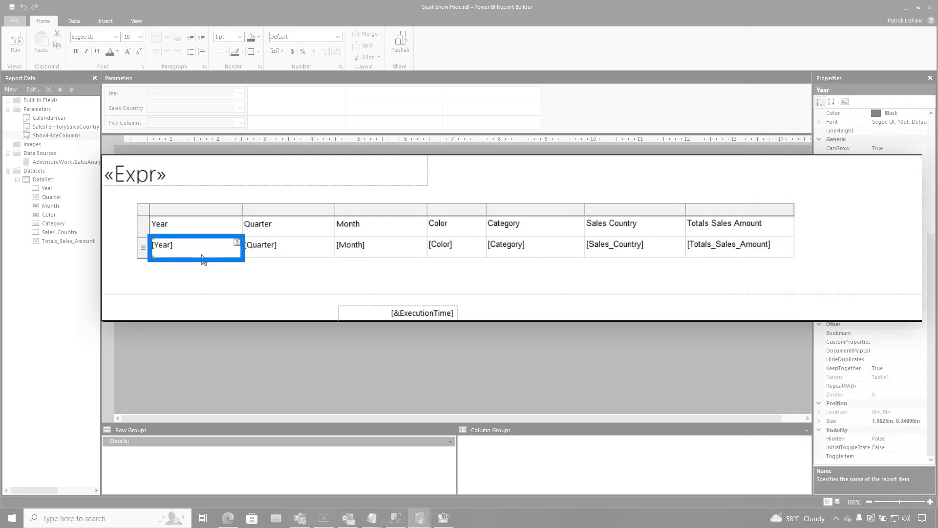
pyautogui.click(192, 221)
pyautogui.click(194, 210)
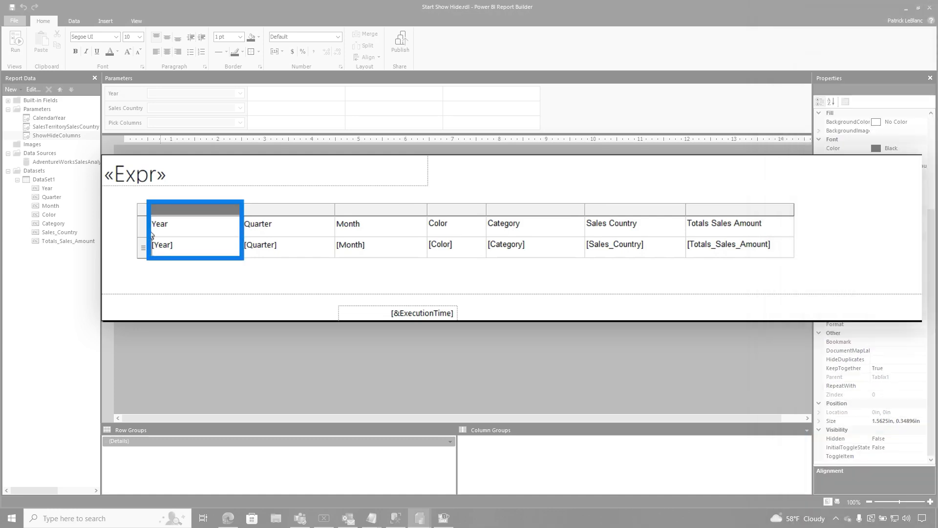
# Step: Make the Year column's visibility expression-based and start editing its Hidden condition
pyautogui.rightClick(185, 210)
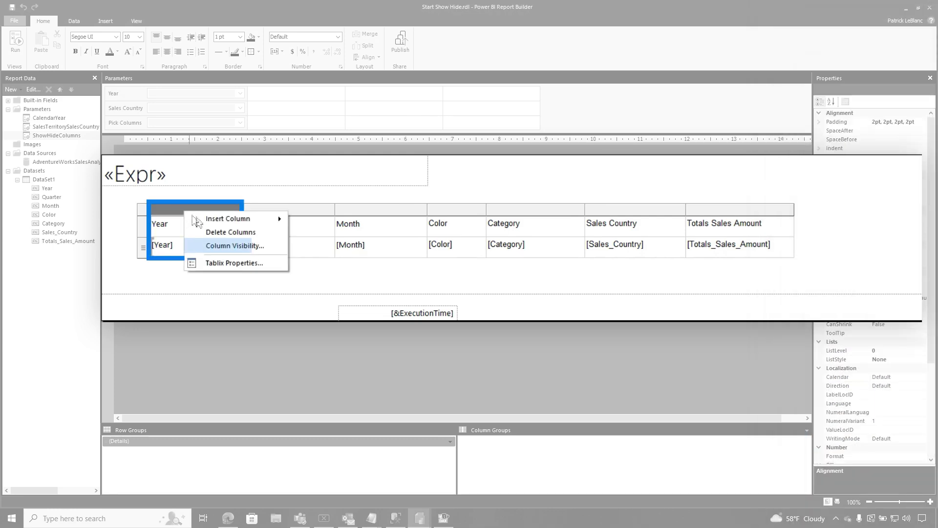
pyautogui.click(230, 248)
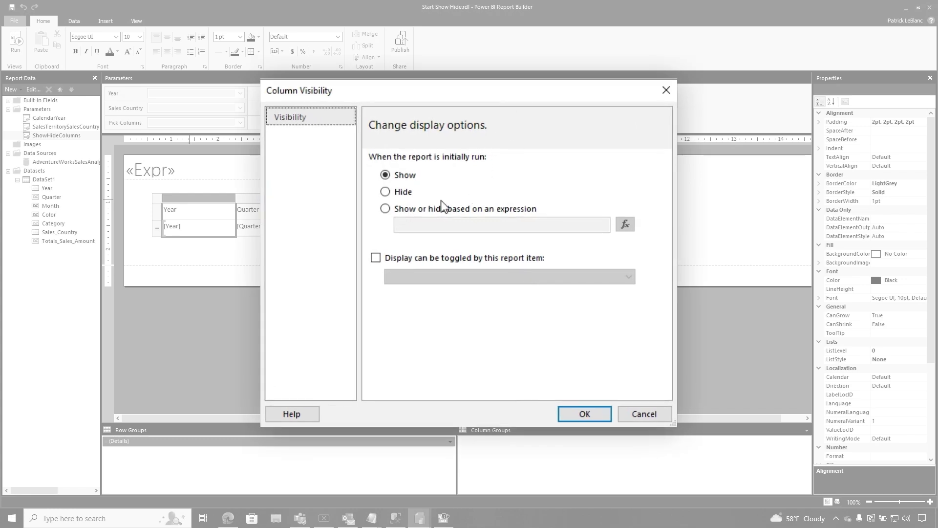
pyautogui.click(413, 210)
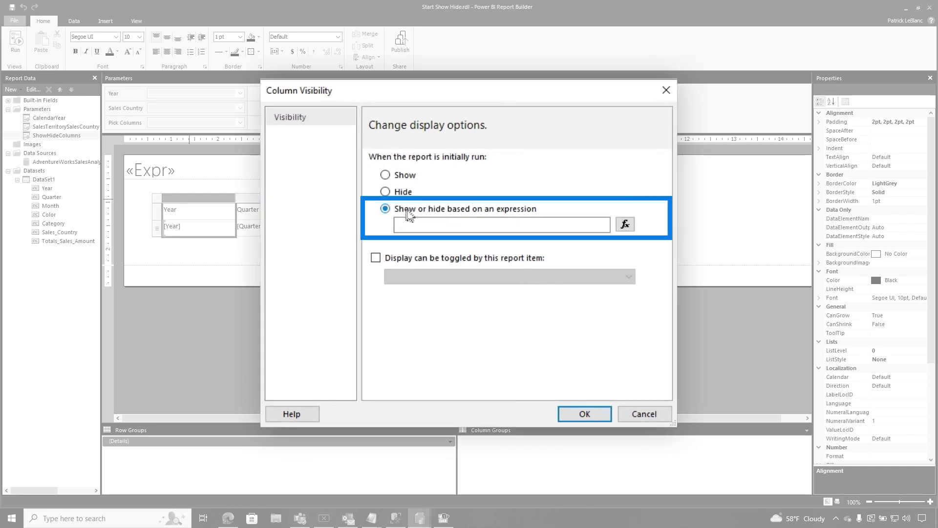
pyautogui.click(625, 225)
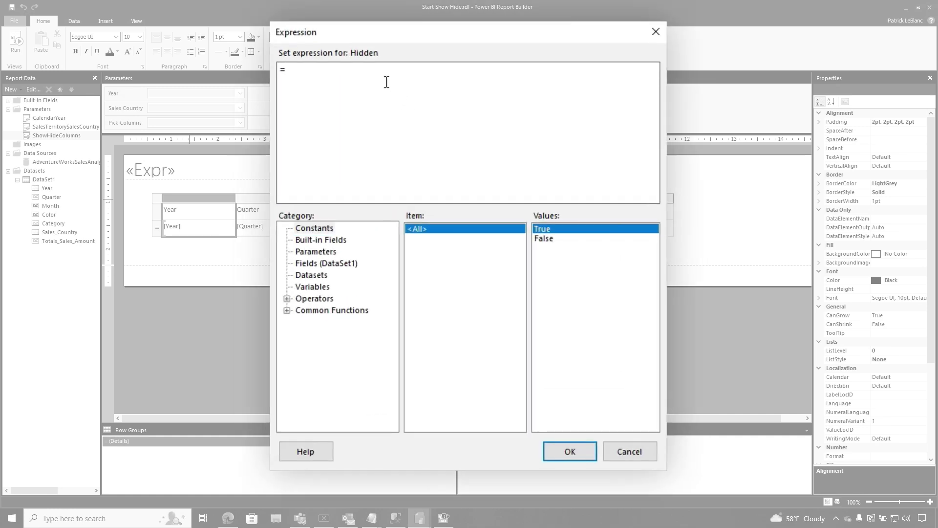
# Step: Insert the IIf and InStr functions into the Hidden expression
pyautogui.click(288, 311)
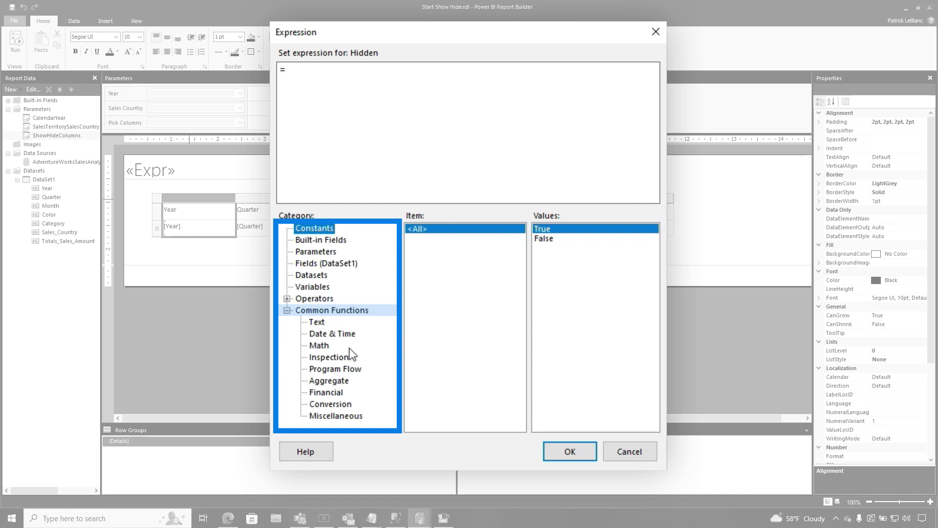
pyautogui.click(328, 359)
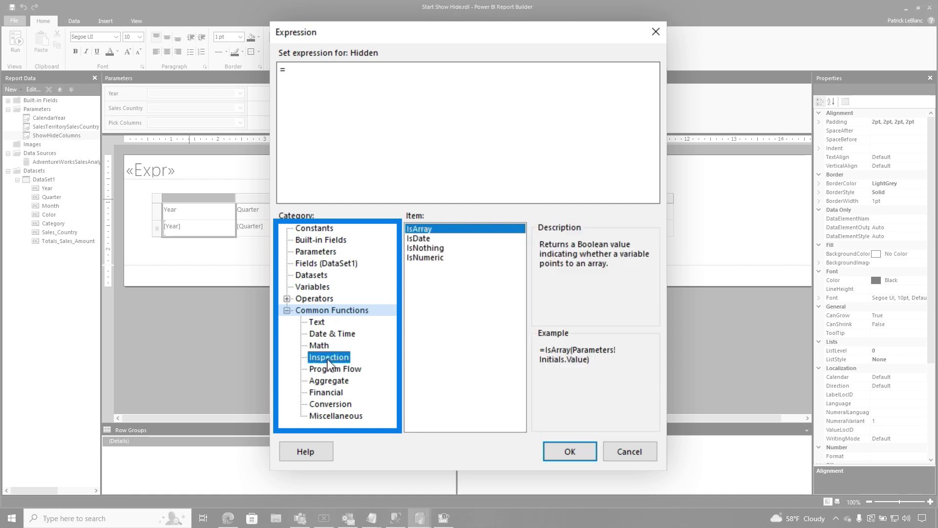
pyautogui.click(351, 374)
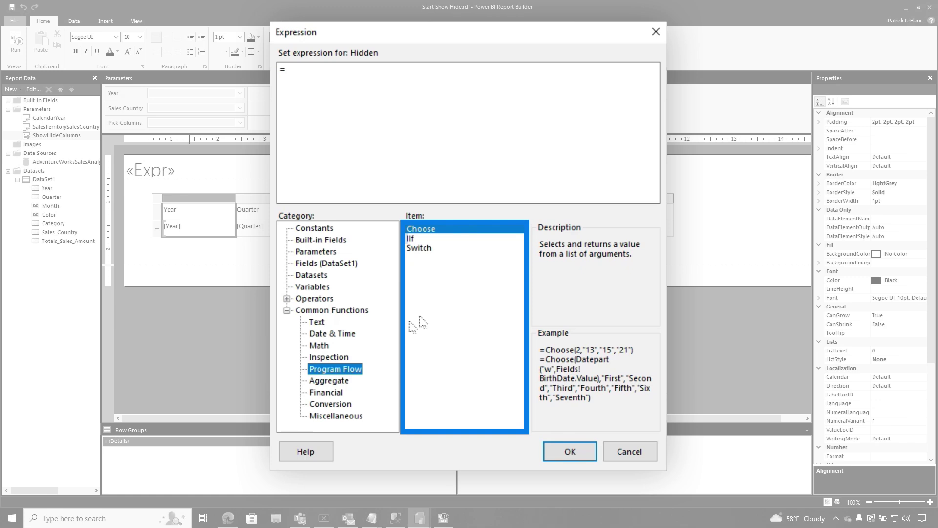
pyautogui.click(424, 239)
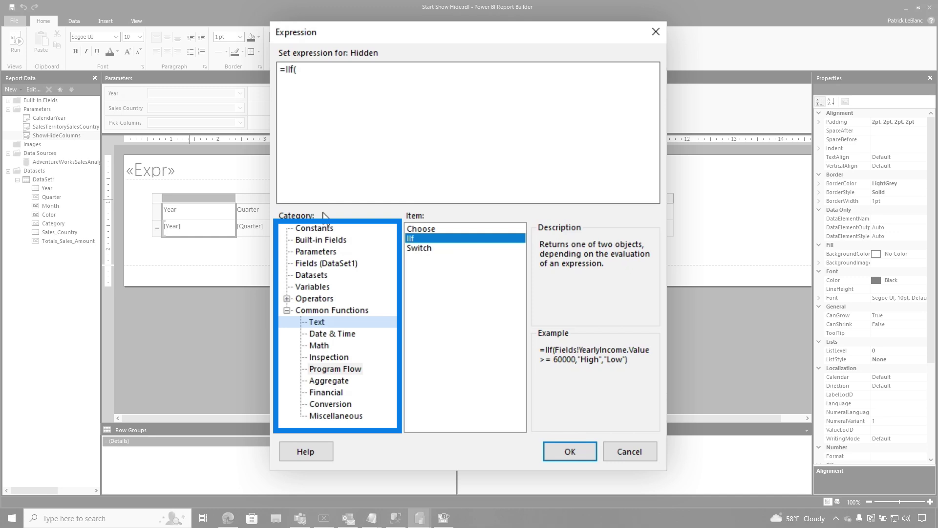
pyautogui.click(317, 322)
pyautogui.doubleClick(432, 333)
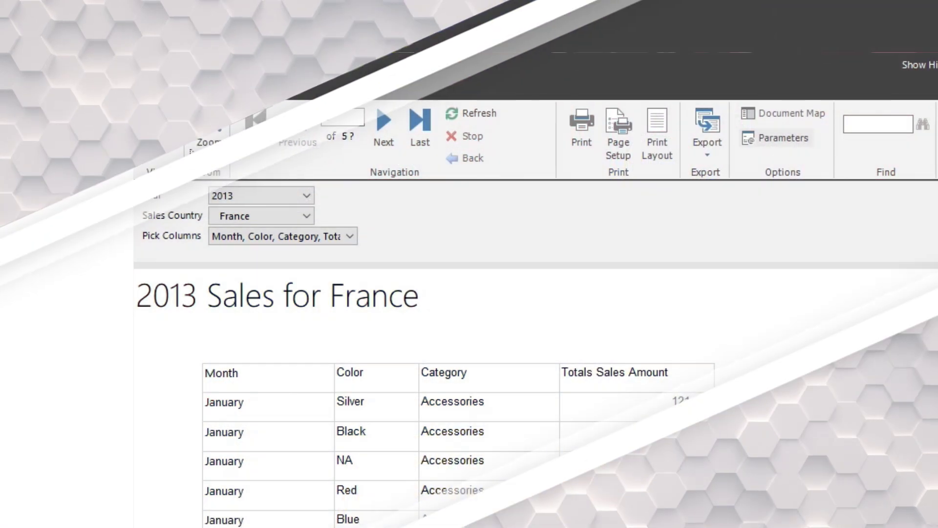
# Step: Complete =IIf(InStr(Join(Parameters!ShowHideColumns.Value, ","), "Year")>0, FALSE, TRUE) and confirm it
pyautogui.click(338, 238)
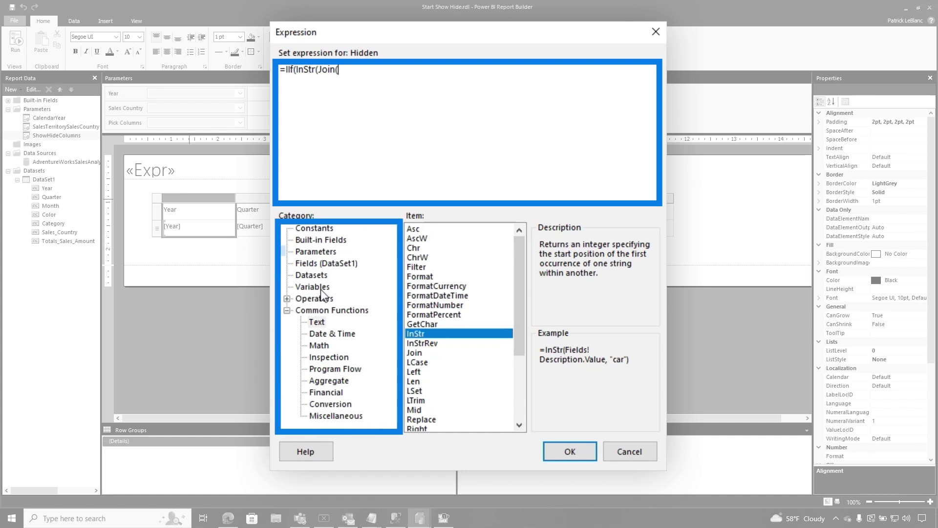
pyautogui.click(316, 253)
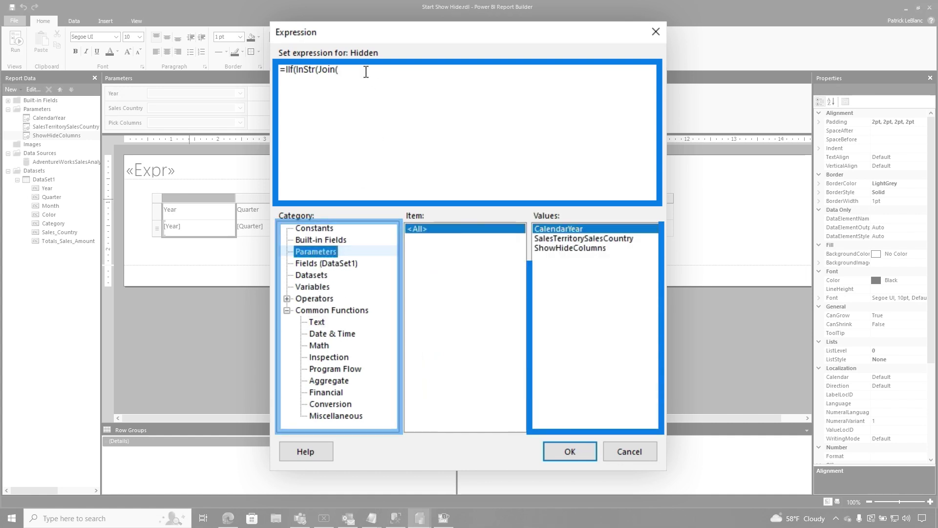
pyautogui.doubleClick(574, 250)
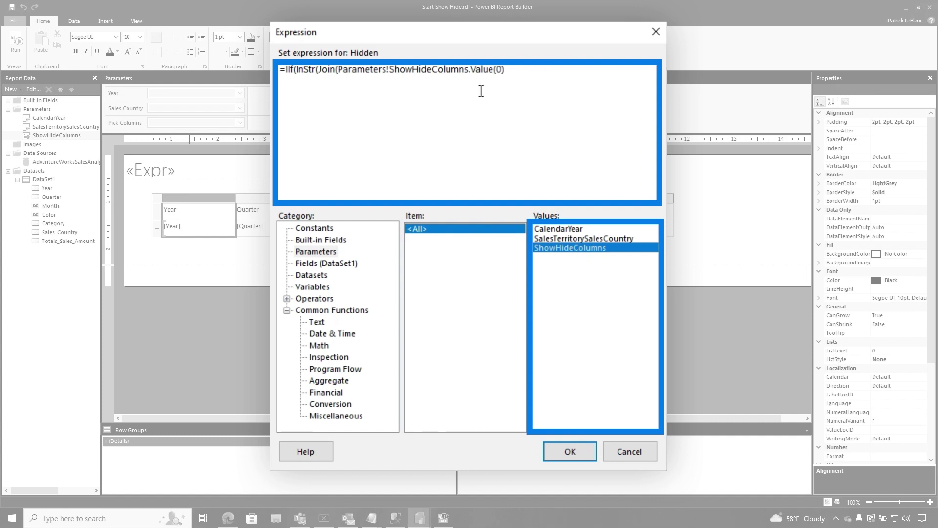
pyautogui.press('BackSpace')
pyautogui.press('BackSpace')
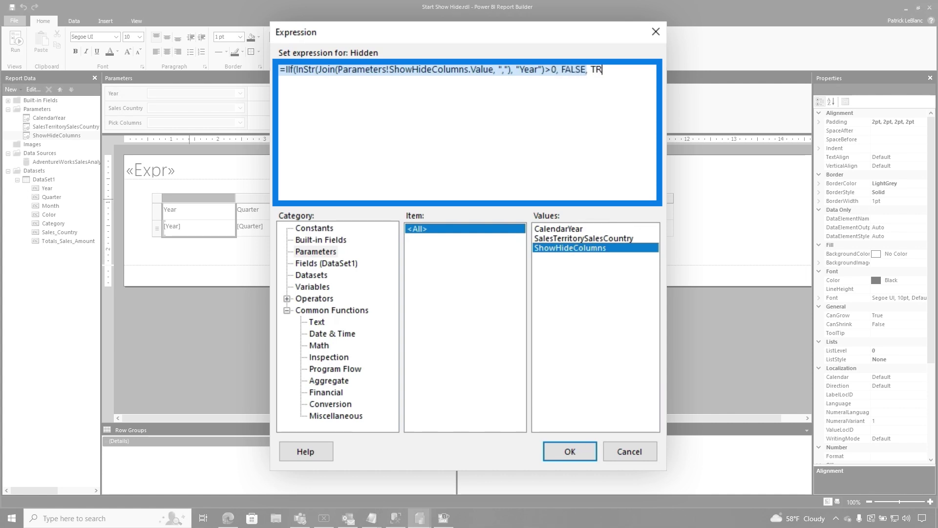
pyautogui.click(619, 70)
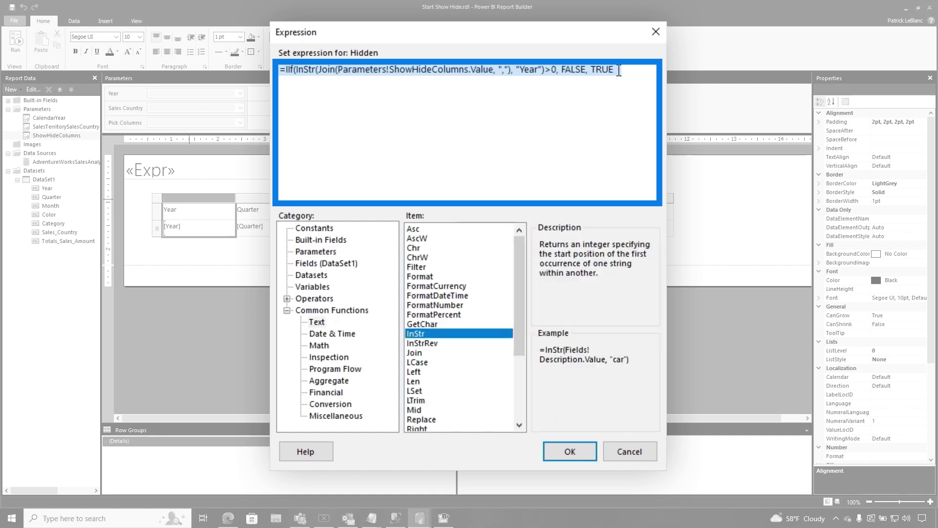
pyautogui.click(567, 449)
pyautogui.click(588, 413)
pyautogui.click(15, 44)
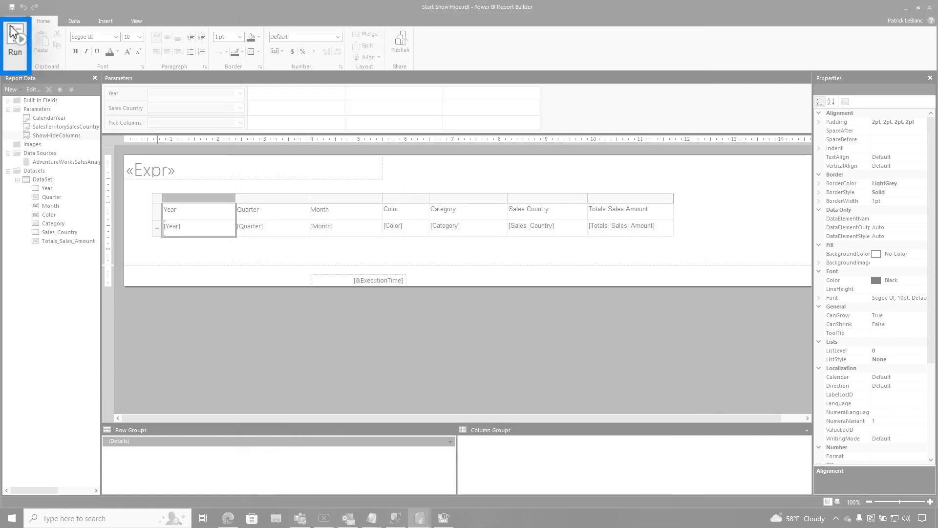
pyautogui.click(78, 77)
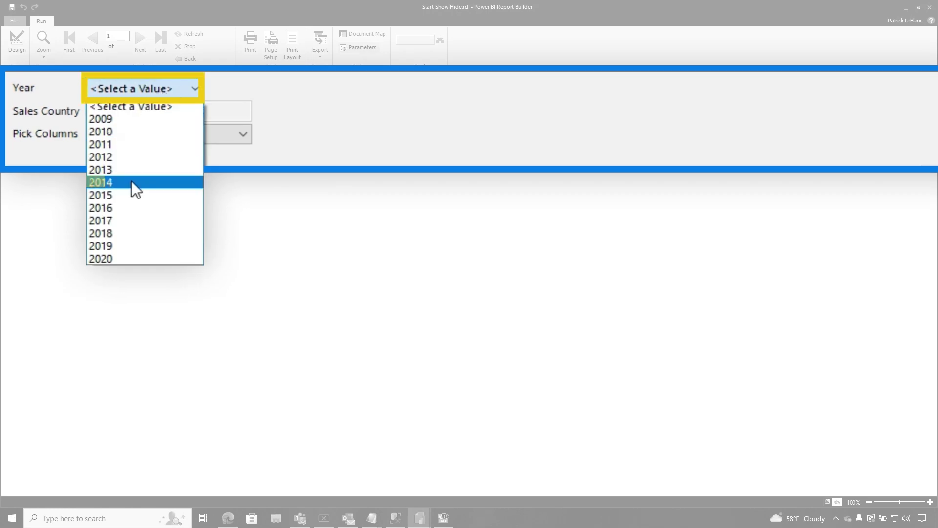
pyautogui.click(132, 182)
pyautogui.click(147, 111)
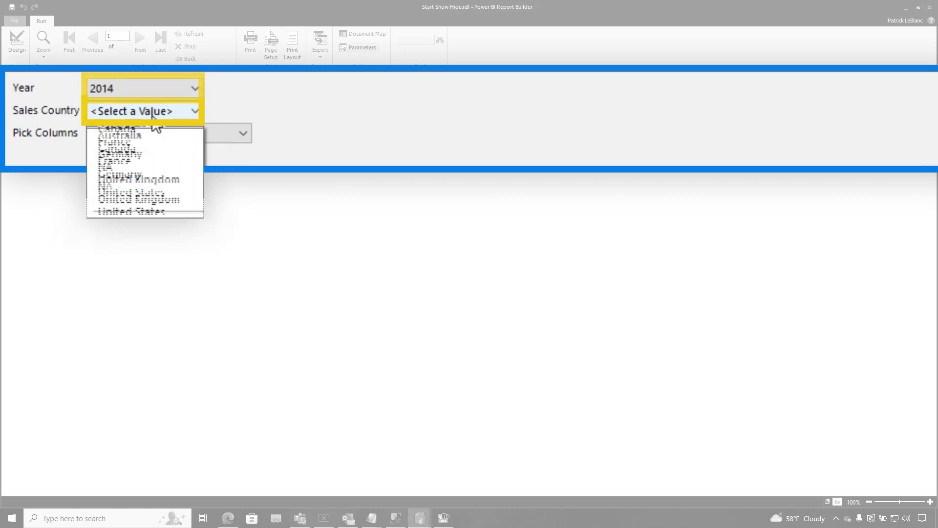
pyautogui.click(126, 166)
pyautogui.click(141, 139)
pyautogui.click(128, 153)
pyautogui.click(422, 291)
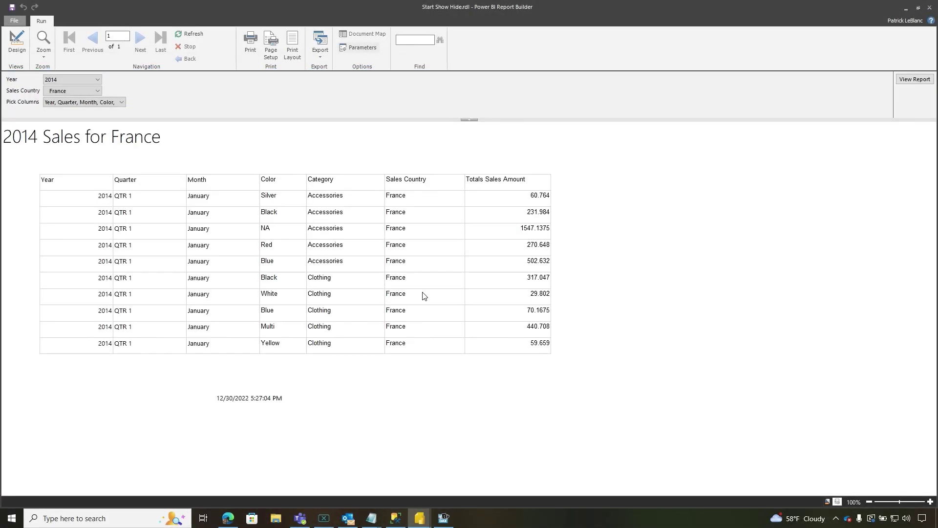
pyautogui.click(98, 103)
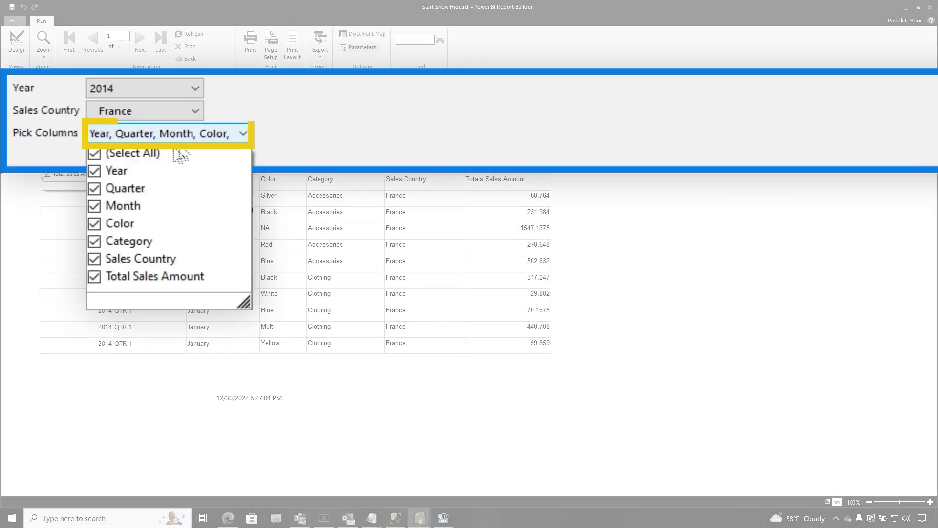
pyautogui.click(118, 172)
pyautogui.click(914, 79)
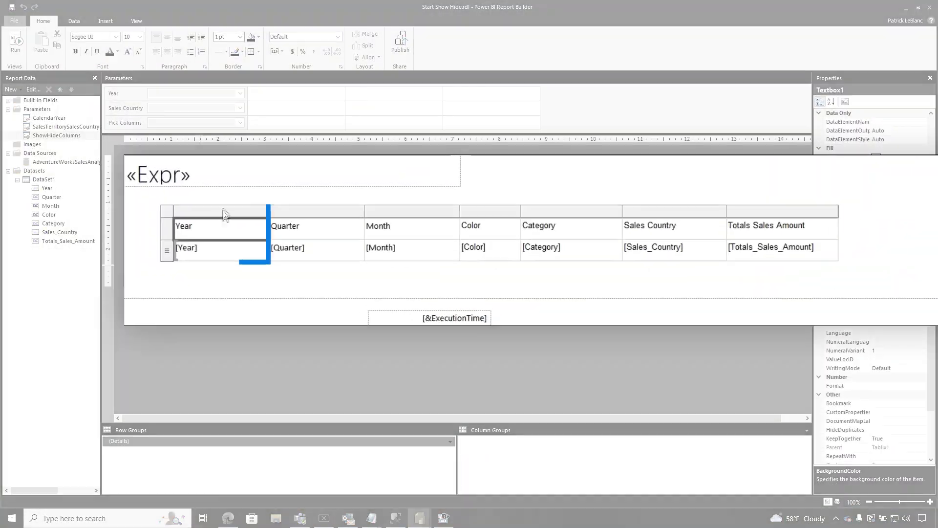
# Step: Give the Quarter column the Year column's Hidden expression, with "Year" replaced by "Quarter"
pyautogui.rightClick(225, 214)
pyautogui.click(275, 242)
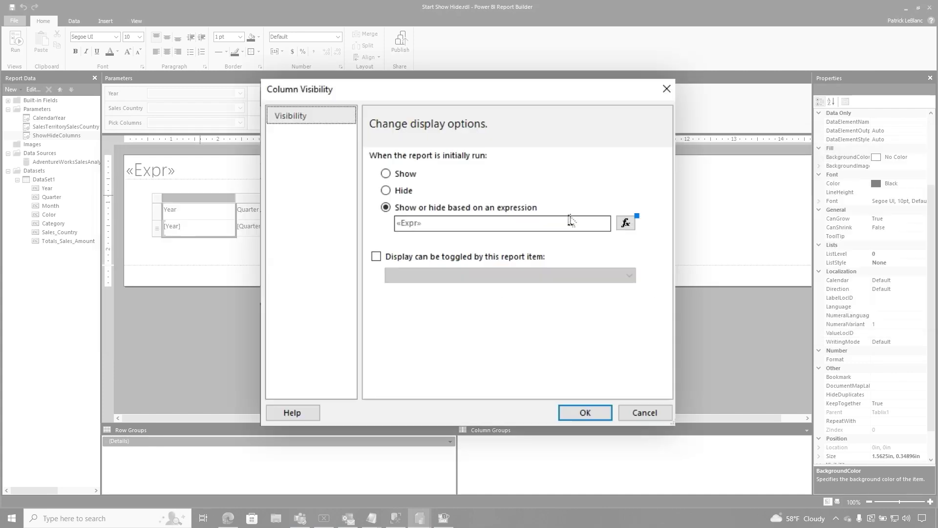
pyautogui.click(626, 223)
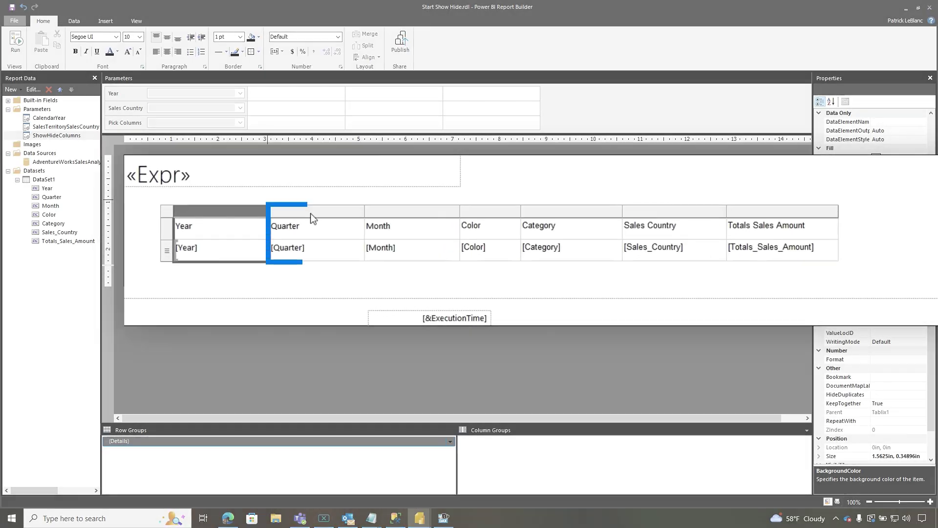
pyautogui.rightClick(312, 214)
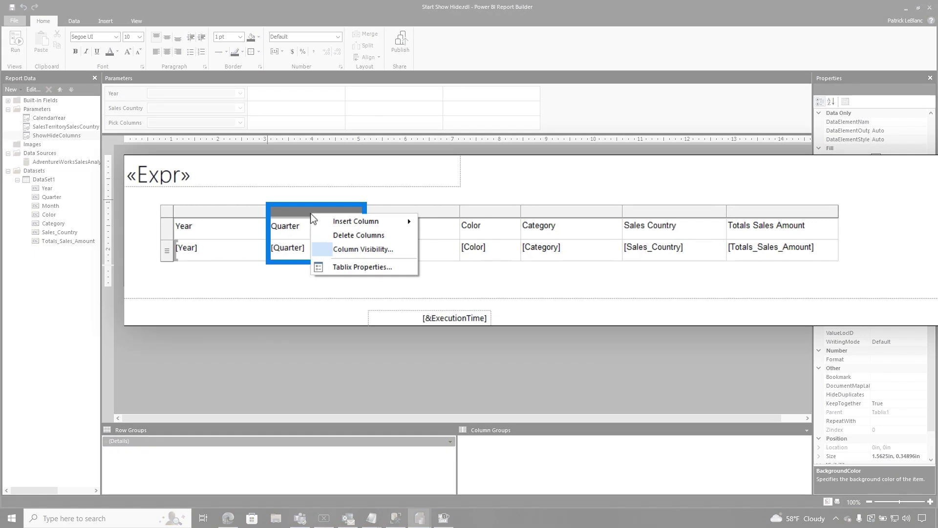
pyautogui.click(364, 249)
pyautogui.click(365, 207)
pyautogui.click(624, 221)
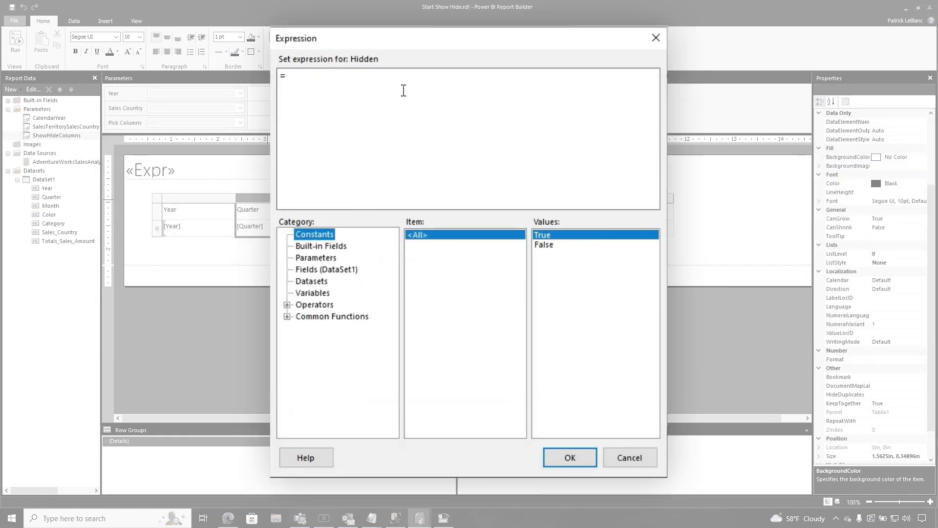
pyautogui.write('=IIf(InStr(Join(Parameters!ShowHideColumns.Value, ","), "Year")>0, FALSE, TRUE)')
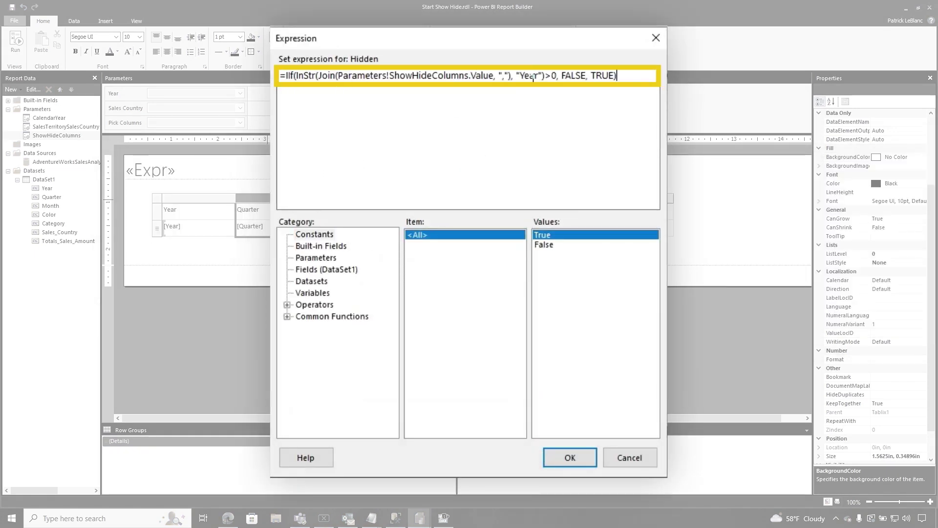
pyautogui.write('Quarter')
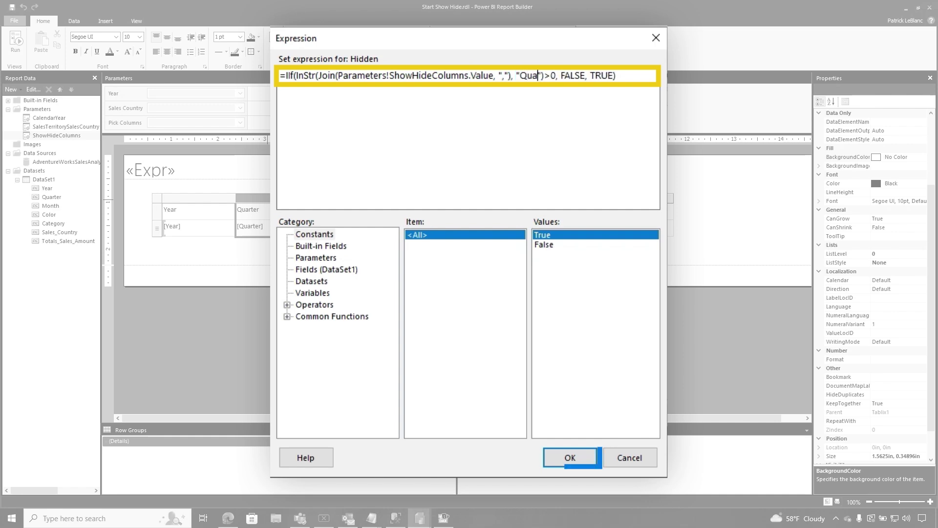
pyautogui.click(570, 457)
pyautogui.click(585, 413)
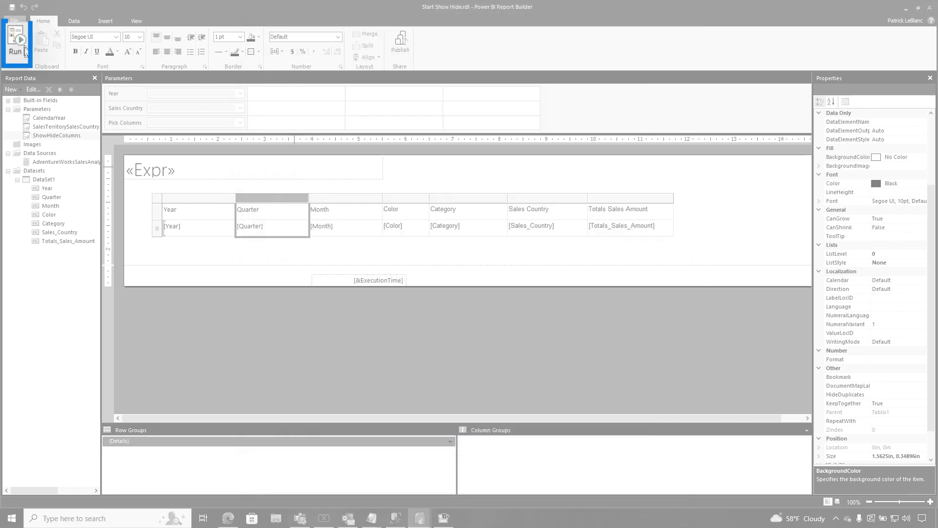
# Step: Run the report with Year 2013 and Sales Country Germany
pyautogui.click(15, 43)
pyautogui.click(117, 83)
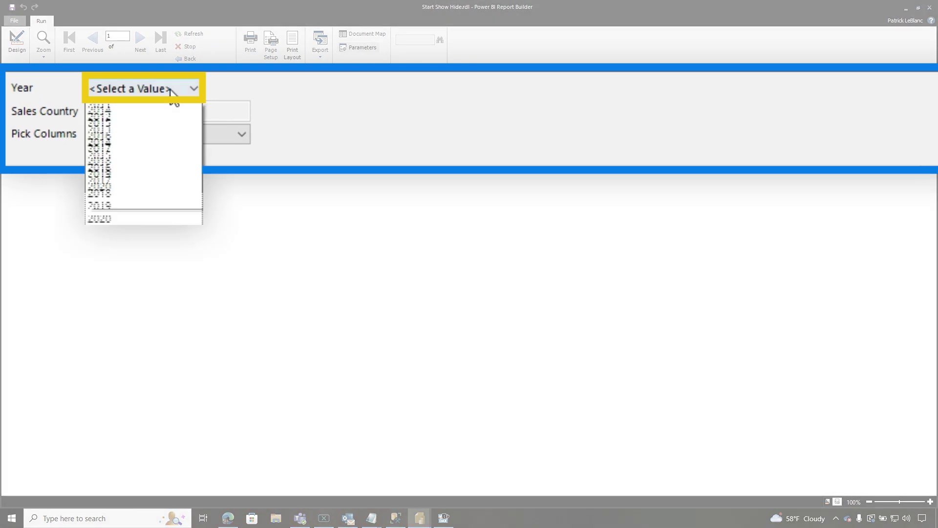
pyautogui.click(71, 134)
pyautogui.click(147, 113)
pyautogui.click(130, 183)
# Step: Pick all columns except Year and Quarter, and view the report
pyautogui.click(154, 135)
pyautogui.click(122, 155)
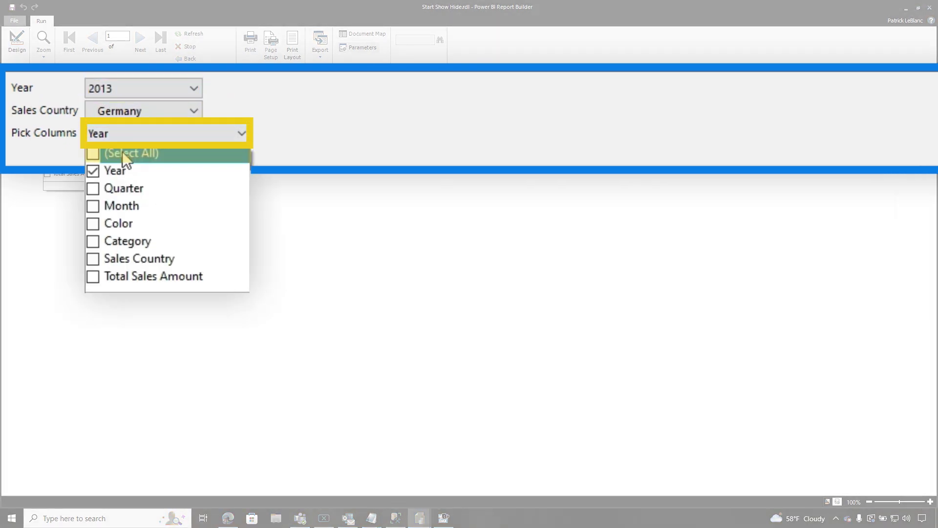
pyautogui.click(120, 171)
pyautogui.click(124, 188)
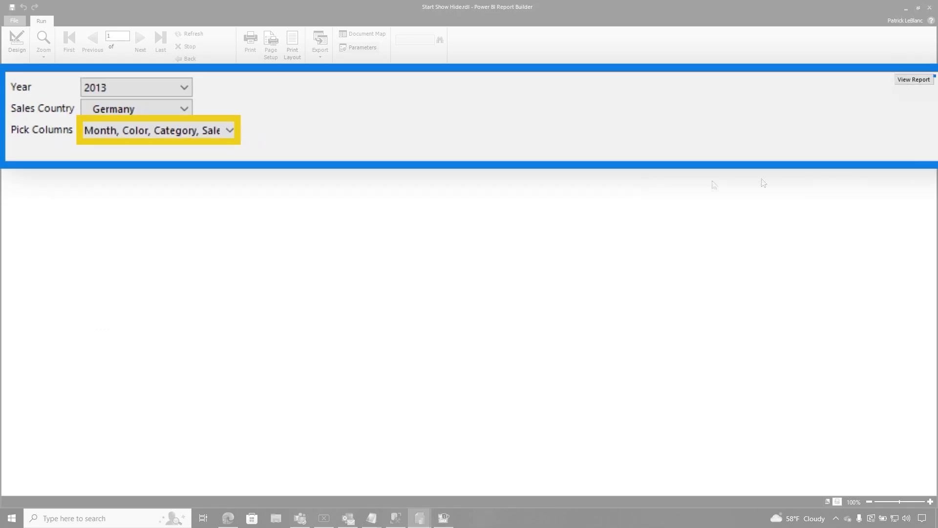
pyautogui.click(909, 81)
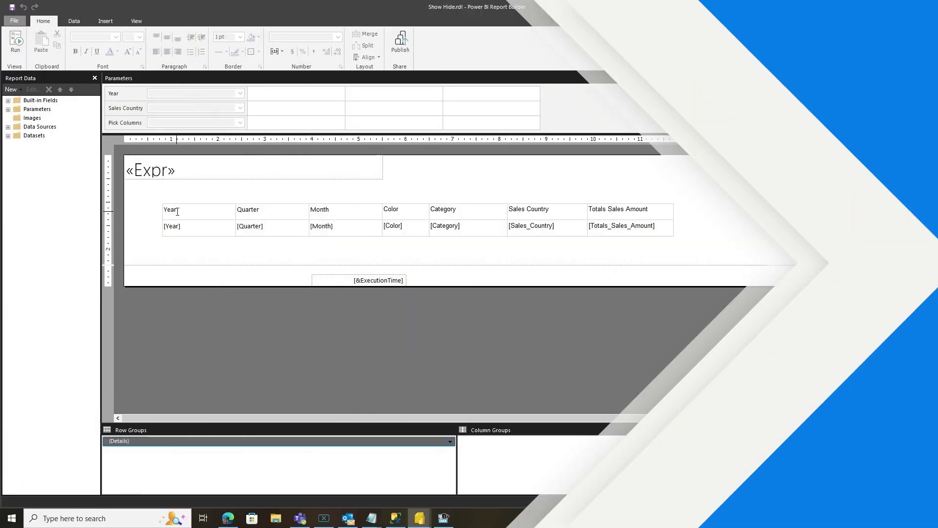
# Step: Rerun the 2013 France report with all Pick Columns except Year and Sales Country
pyautogui.click(176, 209)
pyautogui.click(266, 198)
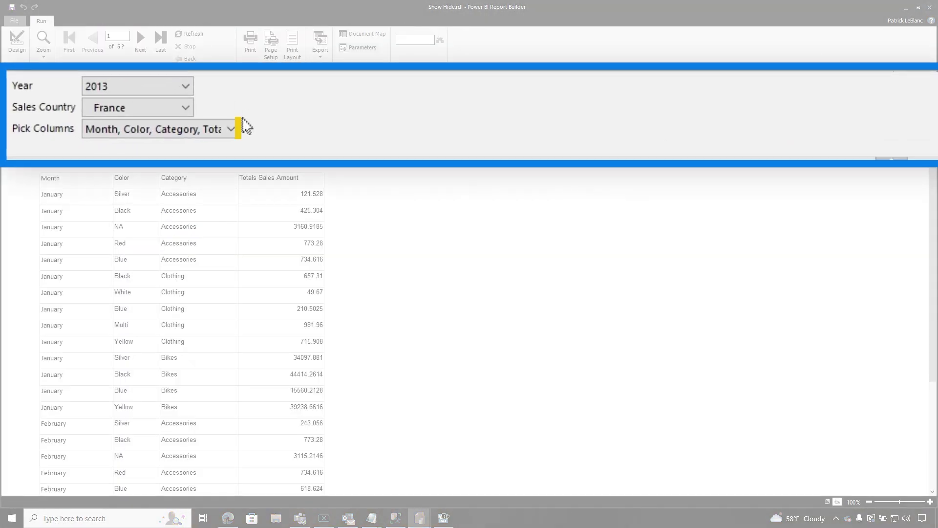
pyautogui.click(231, 129)
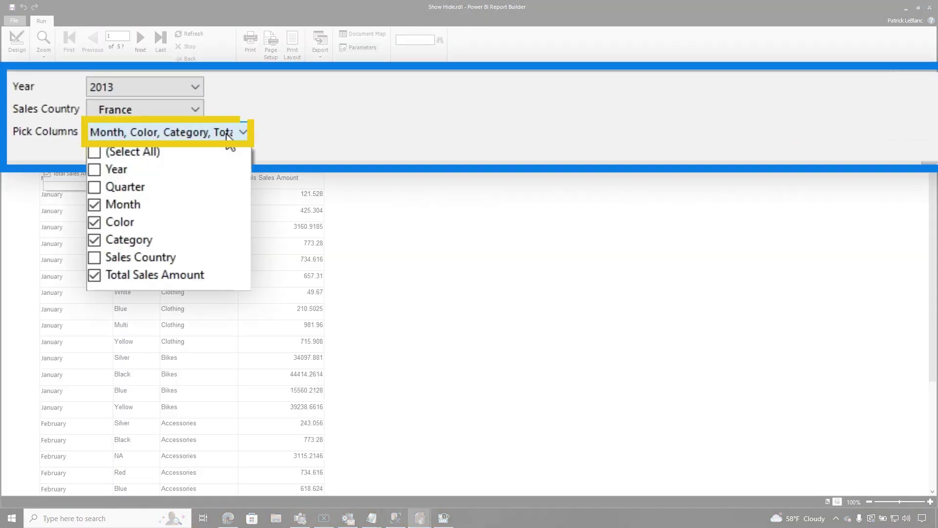
pyautogui.click(140, 157)
pyautogui.click(139, 169)
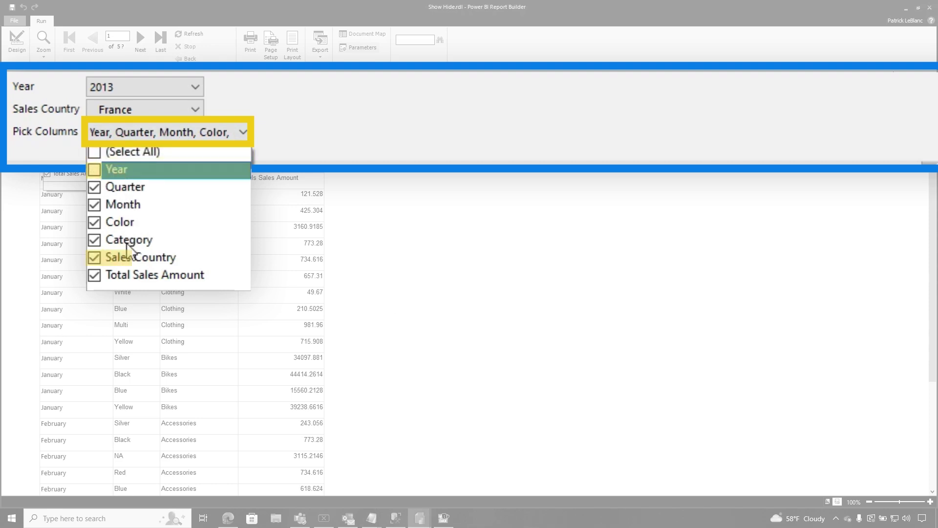
pyautogui.click(139, 257)
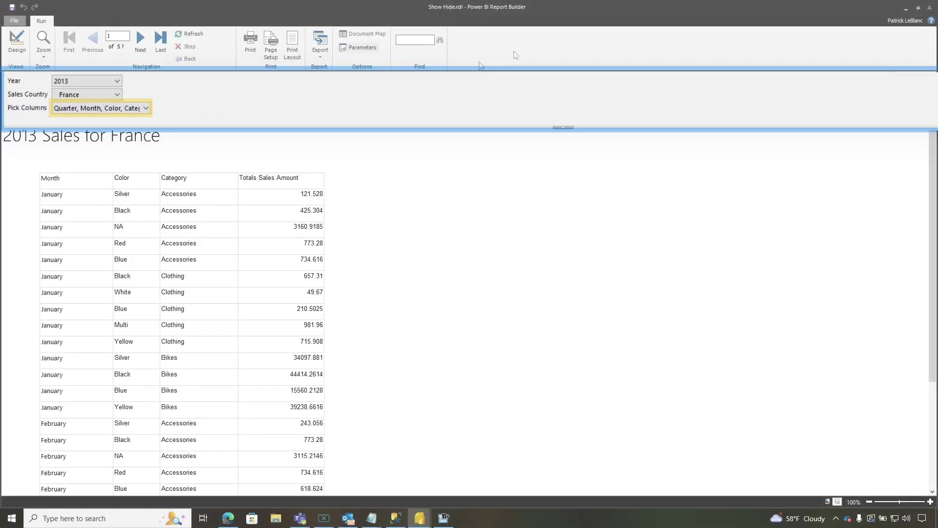
pyautogui.click(912, 80)
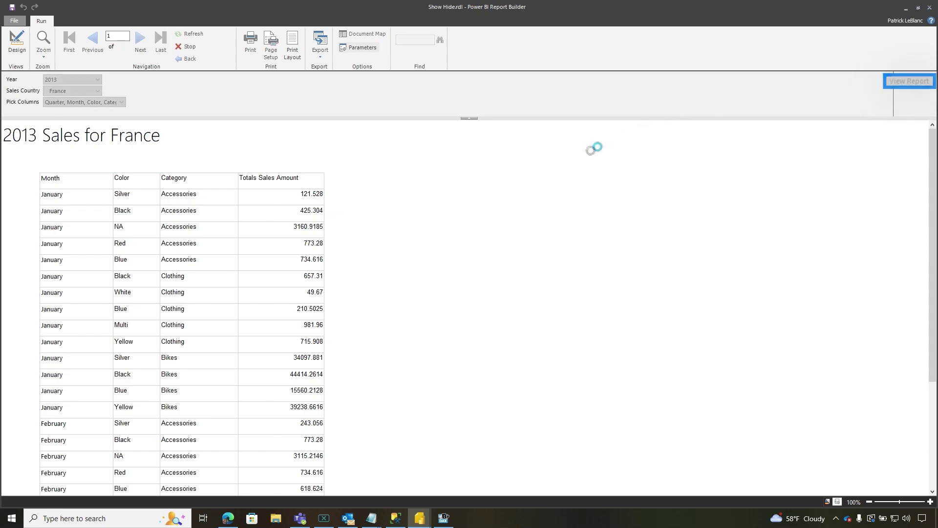